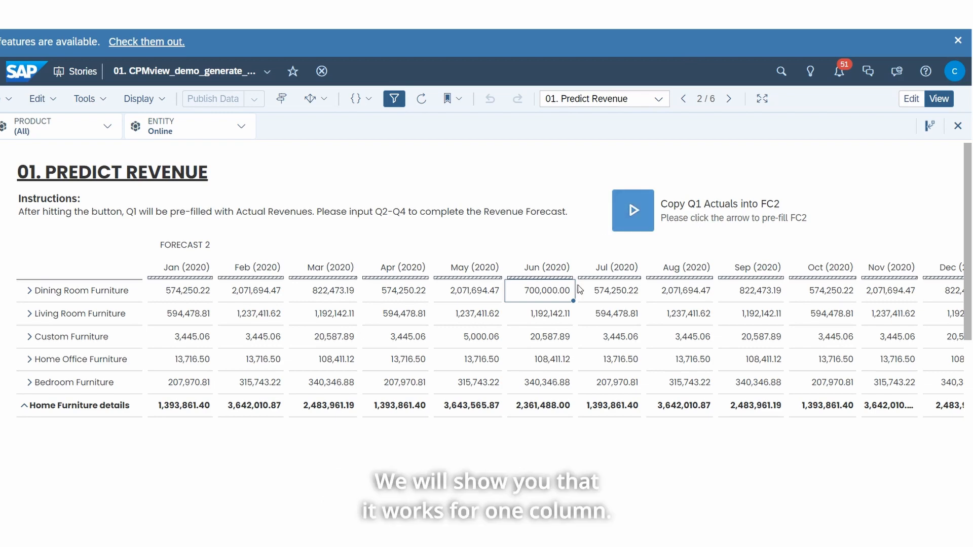
- Paste the externally copied revenue values into the July 2020 column and the two-column set into August and September, starting at Dining Room Furniture
click(610, 287)
key(ctrl+v)
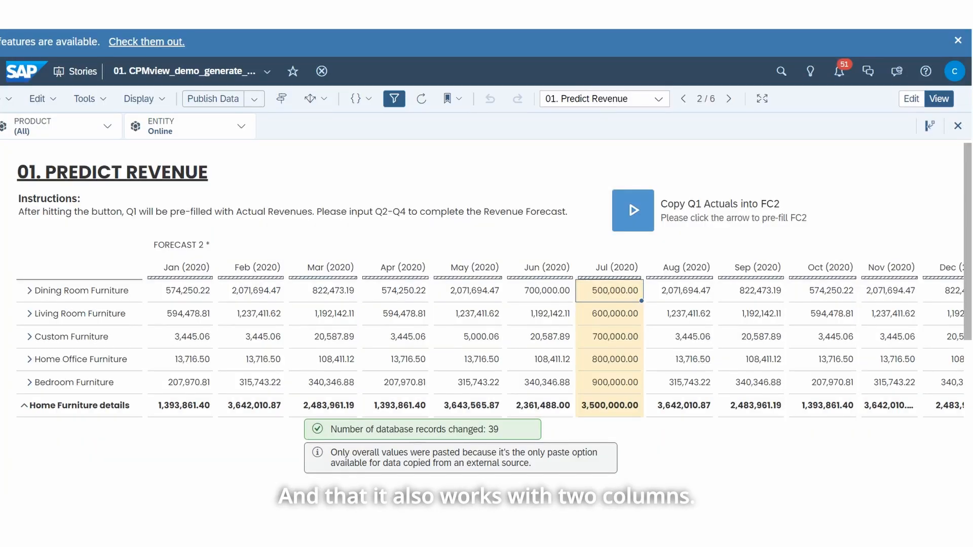
click(698, 294)
text(500,000.00	100,000.00 600,000.00	200,000.00 700,000.00	300,000.00 800,000.00	400,000.00 900,000.00	500,000.00)
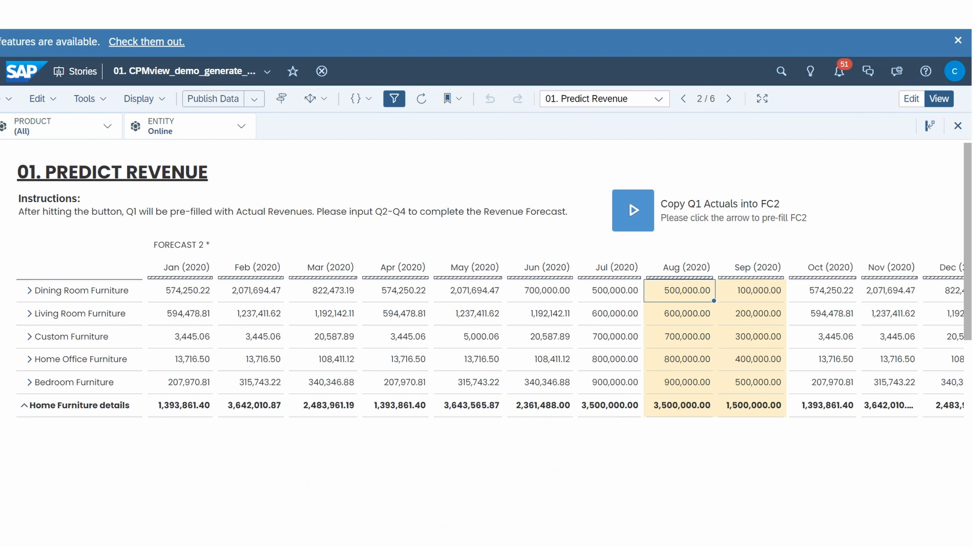
- Set Dining Room Furniture's June 2020 revenue to 650000 and switch to the other browser window with the story
click(557, 293)
text(65)
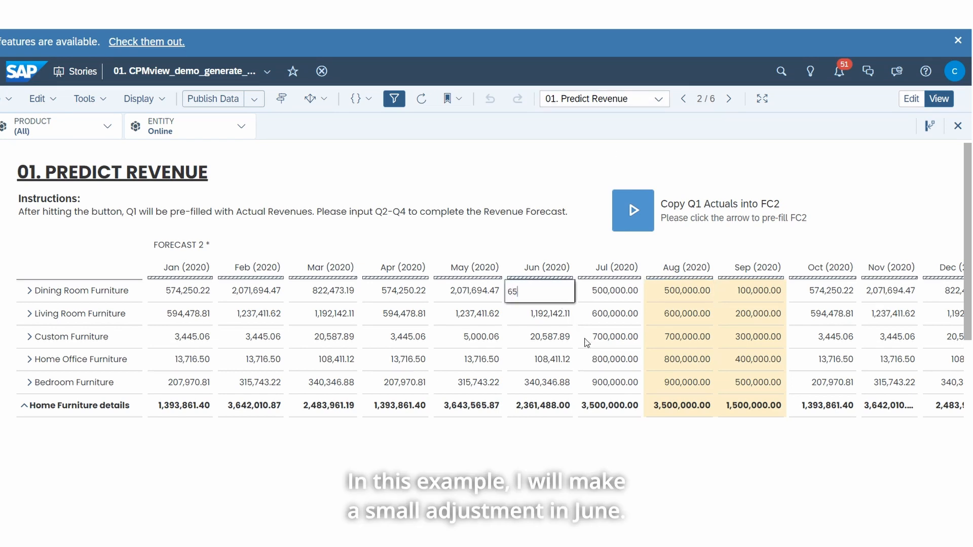
text(0000)
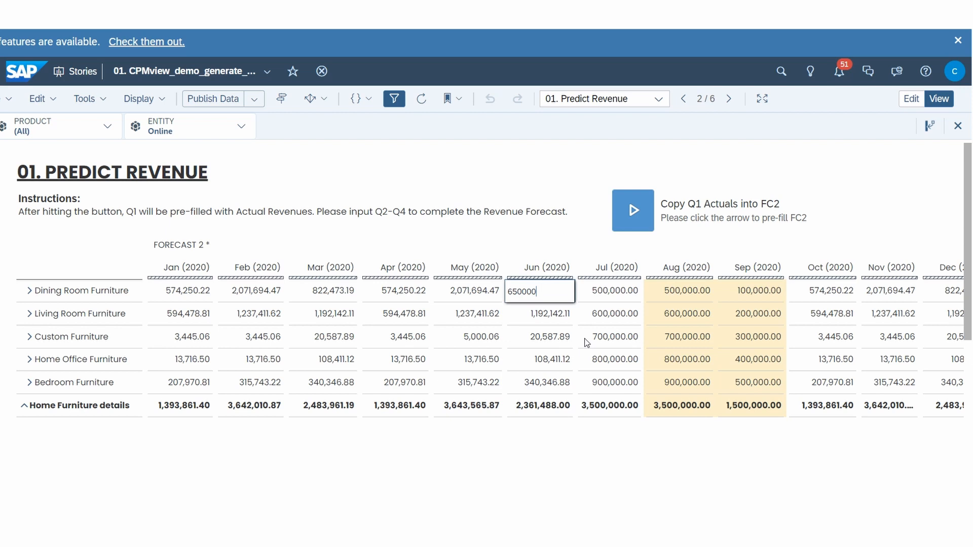
key(Return)
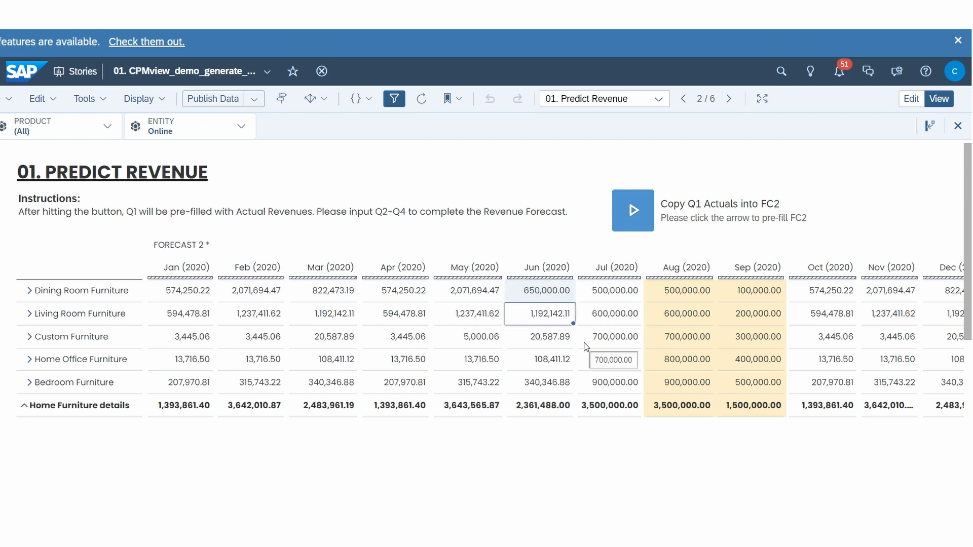
mouse_move(502, 493)
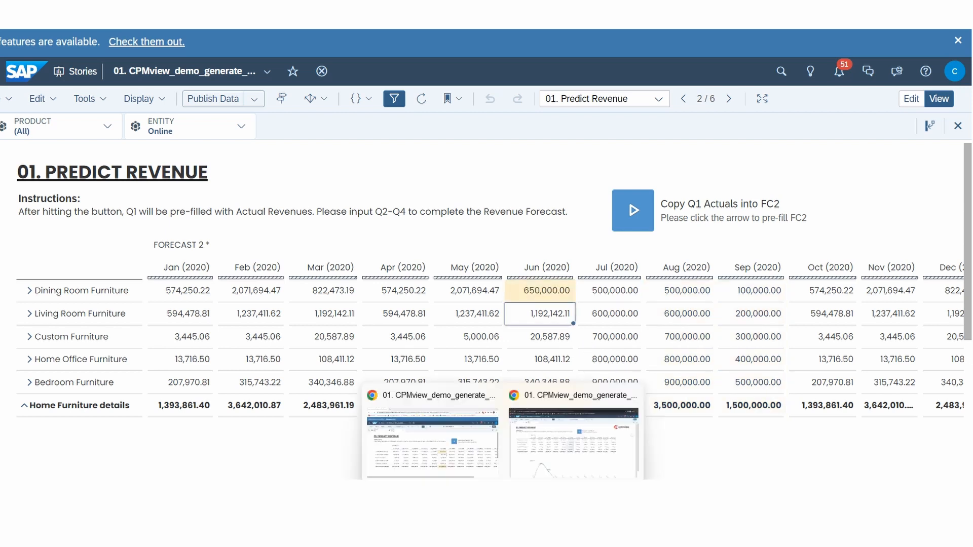
click(575, 432)
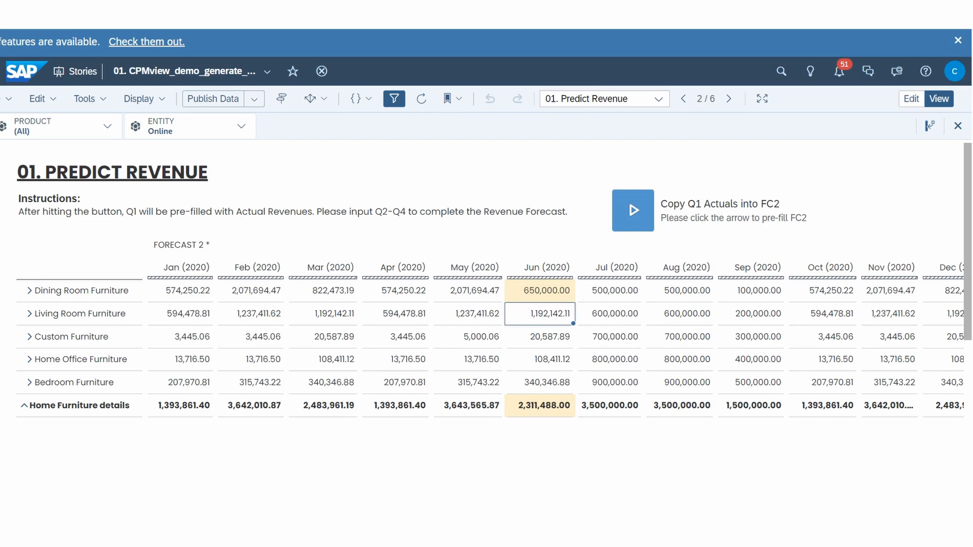
- Publish the Forecast 2 data and accept losing the changes affected by data locks
click(223, 99)
click(558, 296)
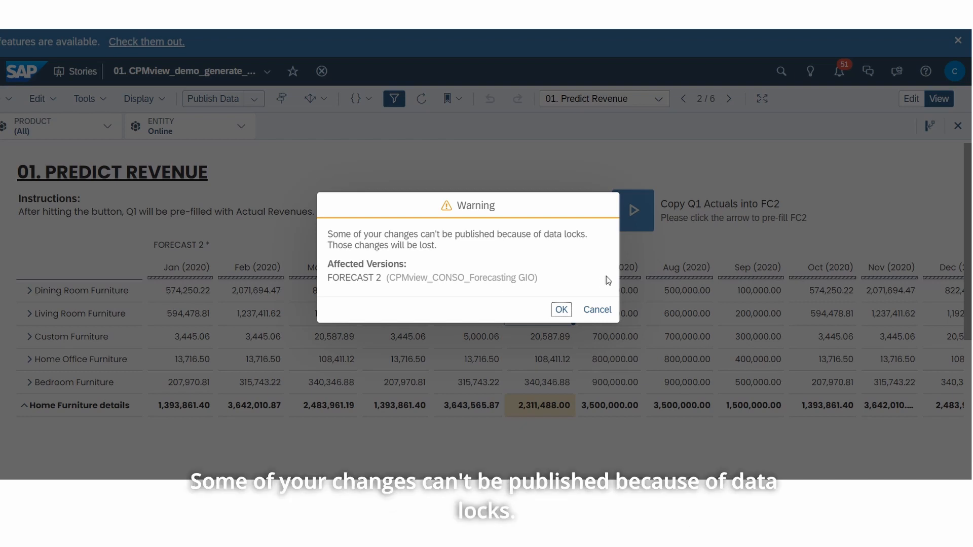
click(561, 309)
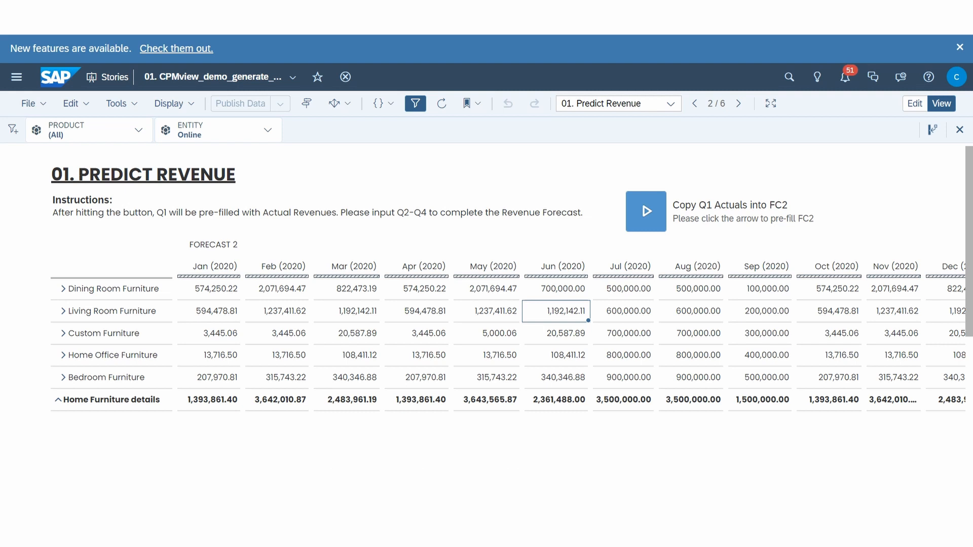
- Set Dining Room Furniture's July 2020 revenue to 550000 and publish the Forecast 2 data from the same story window
click(640, 298)
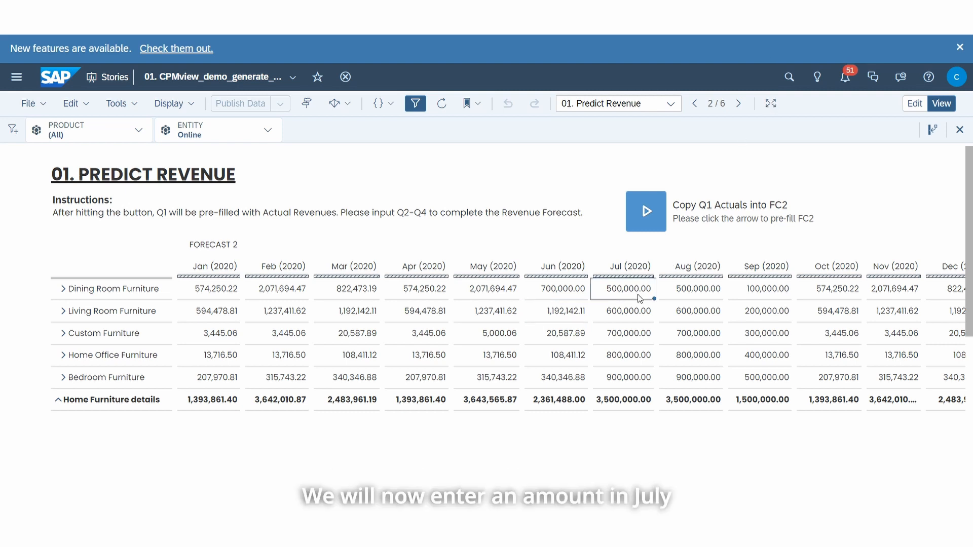
text(550000)
key(Return)
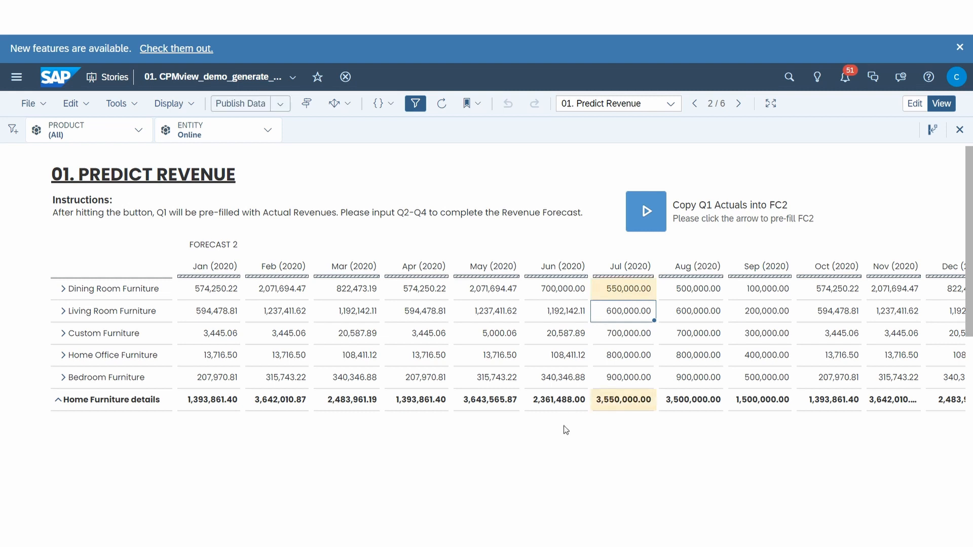
mouse_move(520, 495)
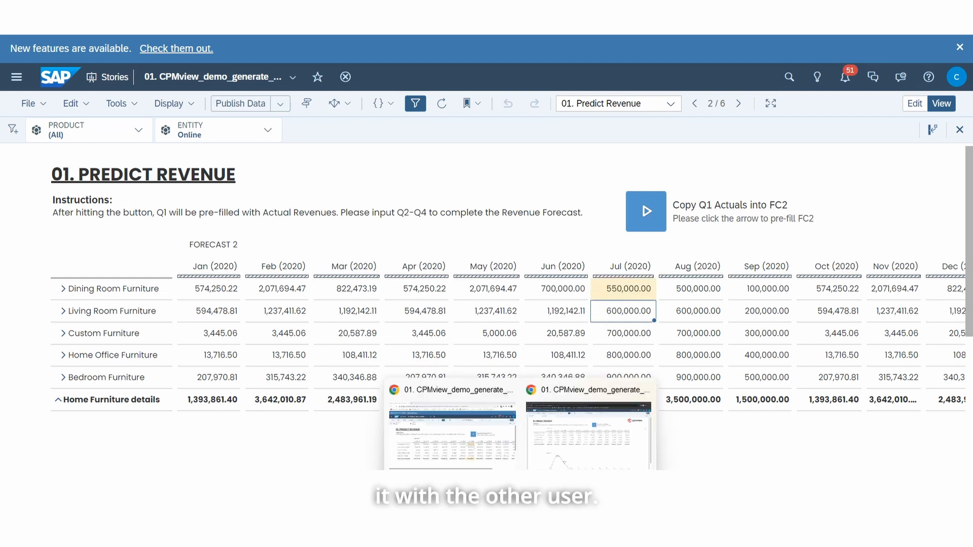
click(486, 448)
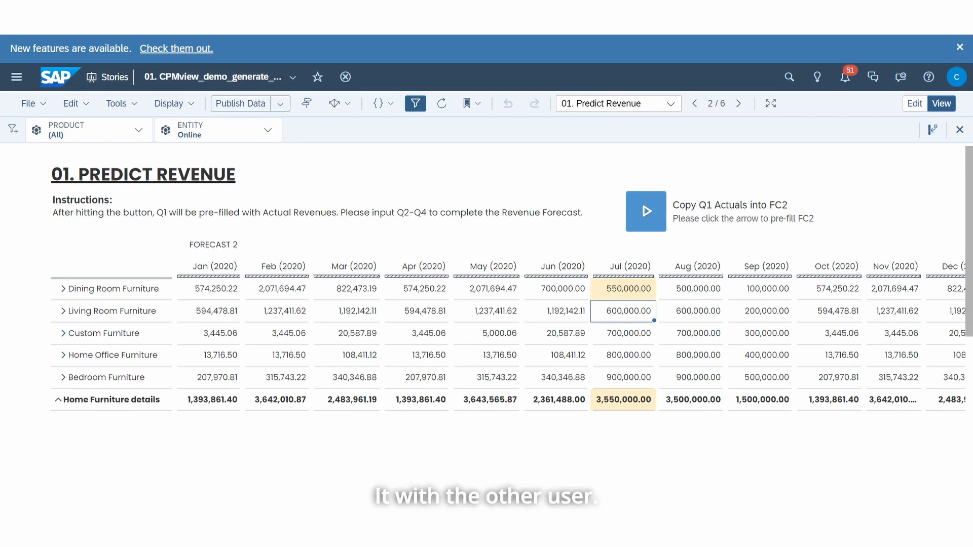
click(250, 108)
click(569, 295)
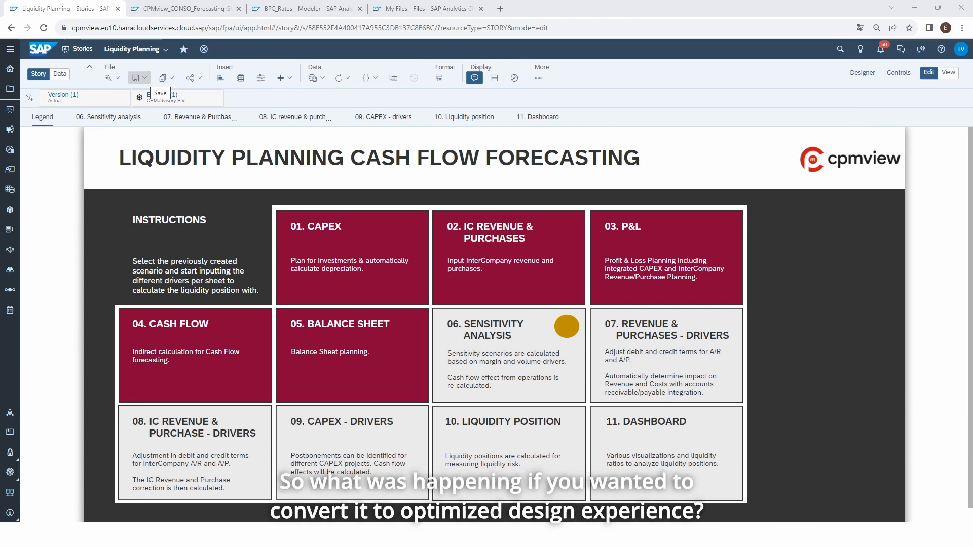
- Turn on the optimized mode of the Liquidity Planning story and convert the story to Optimized Design Experience
click(137, 79)
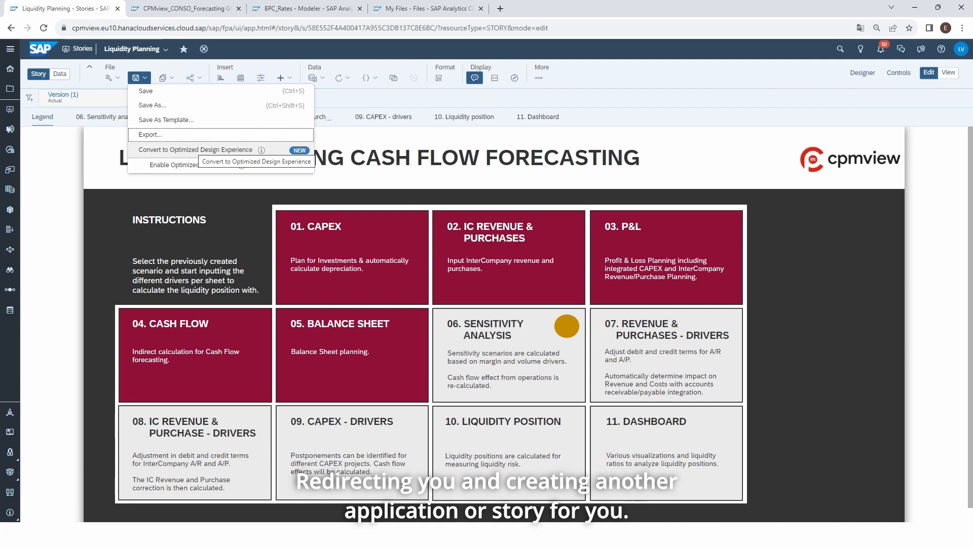
click(195, 165)
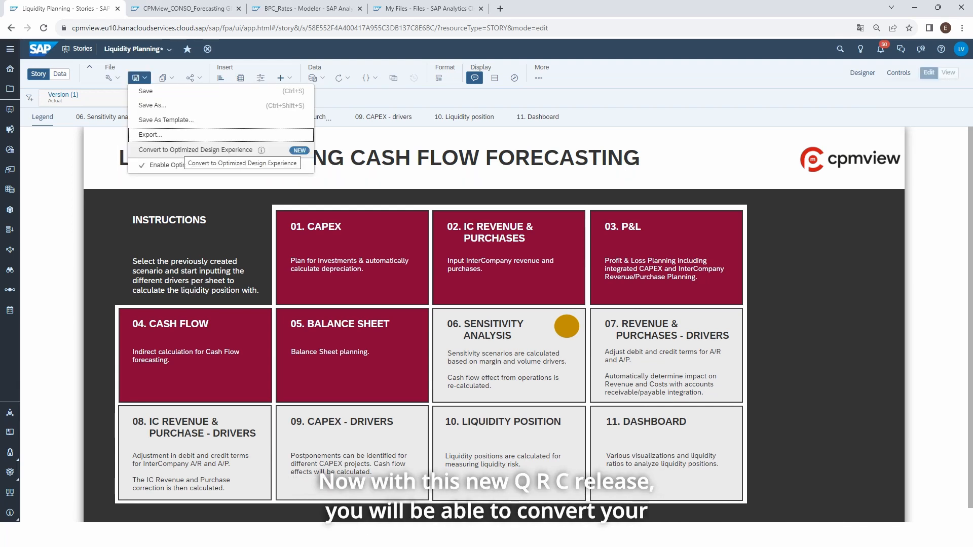
click(195, 150)
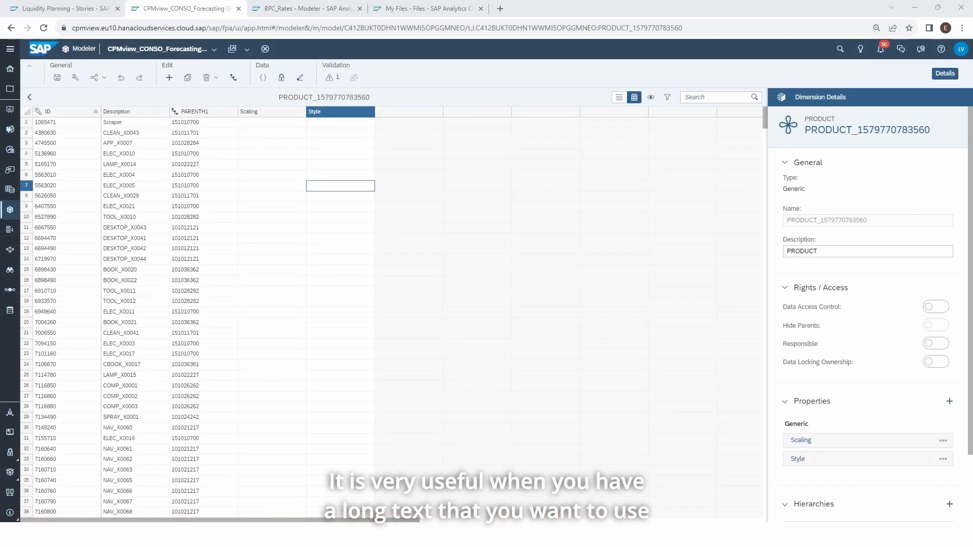
- Paste the long Lorem Ipsum text into the Style property of product ELEC_X0005 and inspect that cell's validation
text(Lorem Ipsum is simply dummy text of the printing and typesetting industry. Lorem Ipsum has been the industry's standard dummy text ever since the 1500s, when an unknown printer took a galley of type and scrambled it to make a type specimen book. It has survived not only five centuries, but also the leap into electronic typesetting, remaining essentially unchanged. It was popularised in the 1960s with the release of Letraset sheets containing Lorem Ipsum passages, and more recently with desktop publishing software like Aldus PageMaker including versions of Lorem Ipsum)
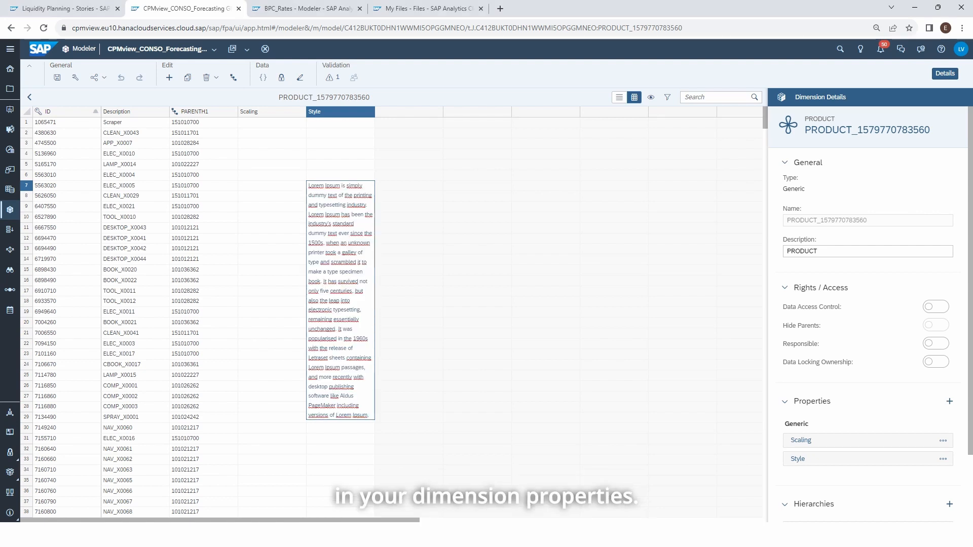
click(409, 196)
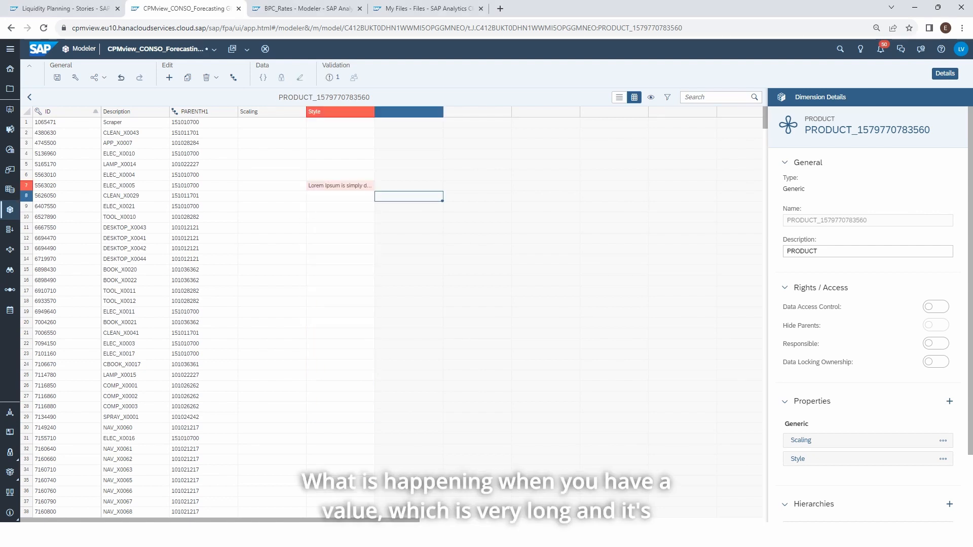
click(340, 186)
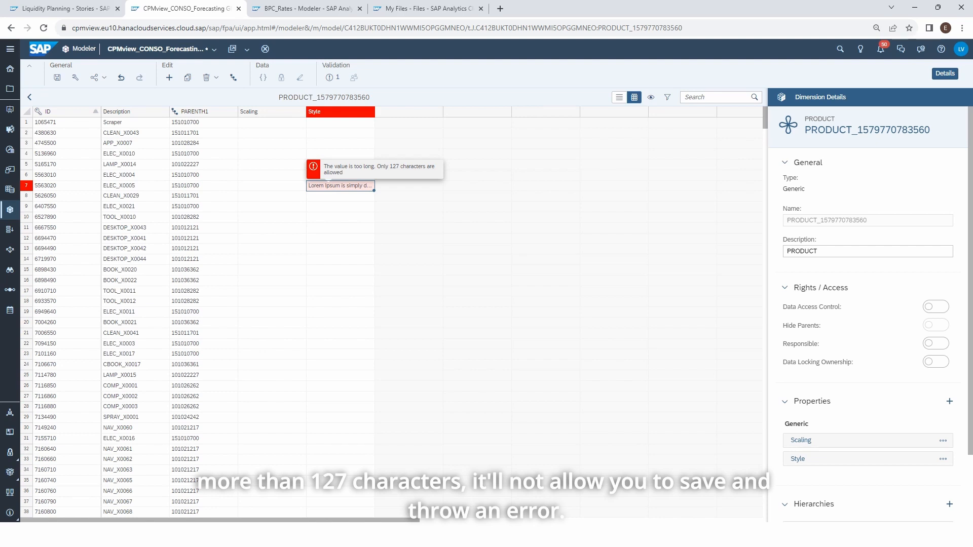
- Set the text length of the PRODUCT dimension's Style property to 5,000
scroll(942, 408, down, 1)
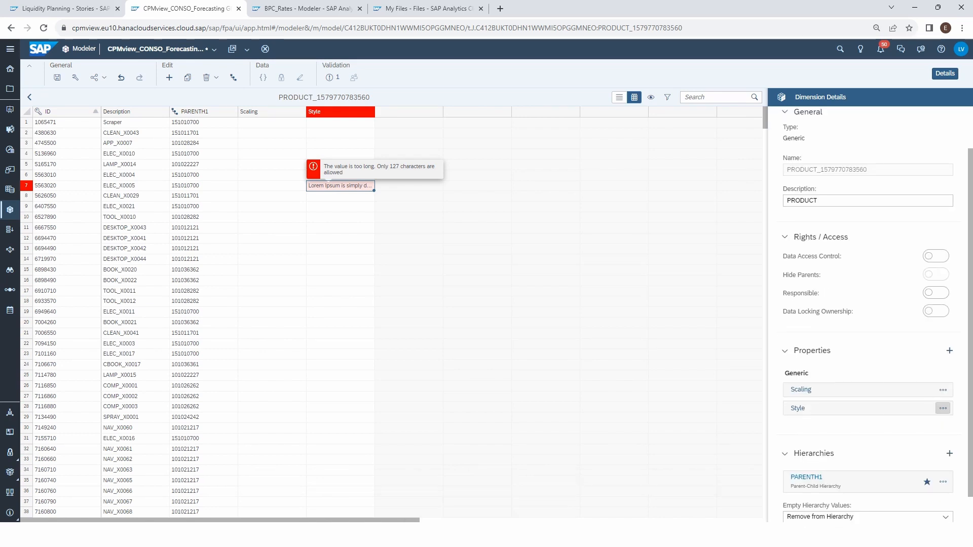
click(943, 408)
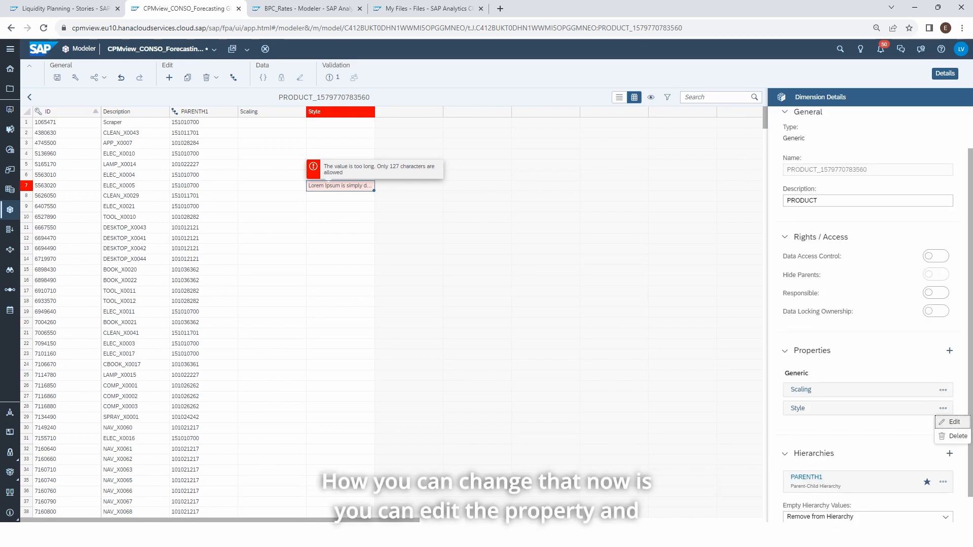
click(952, 422)
double_click(429, 321)
text(5000)
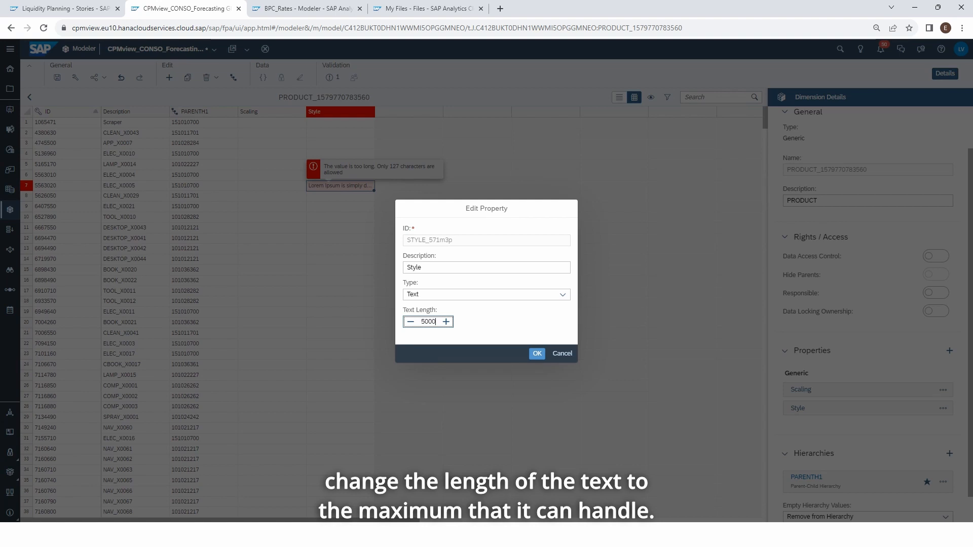
click(537, 354)
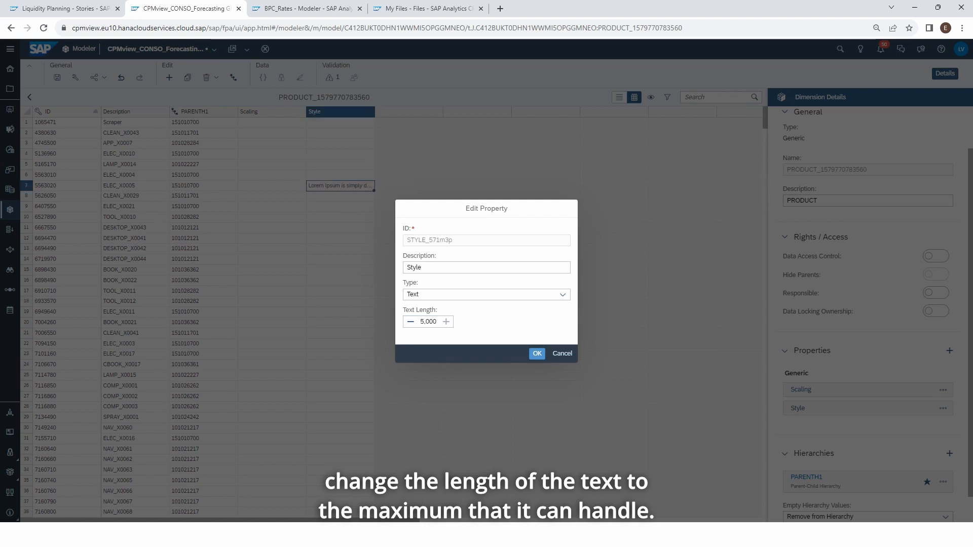
click(537, 353)
click(341, 260)
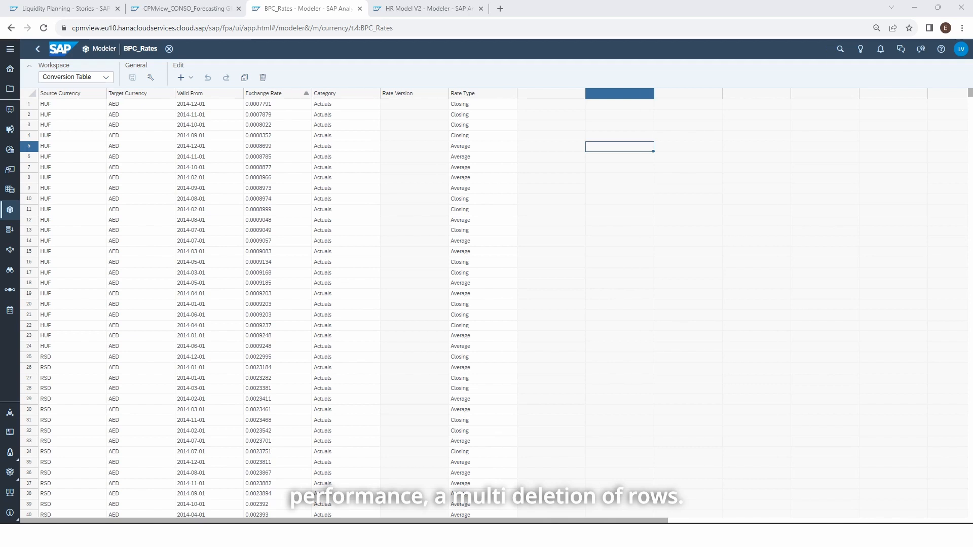
- Select rows 1 to 12 of the BPC_Rates conversion table and clear the selection
drag(29, 104, 29, 220)
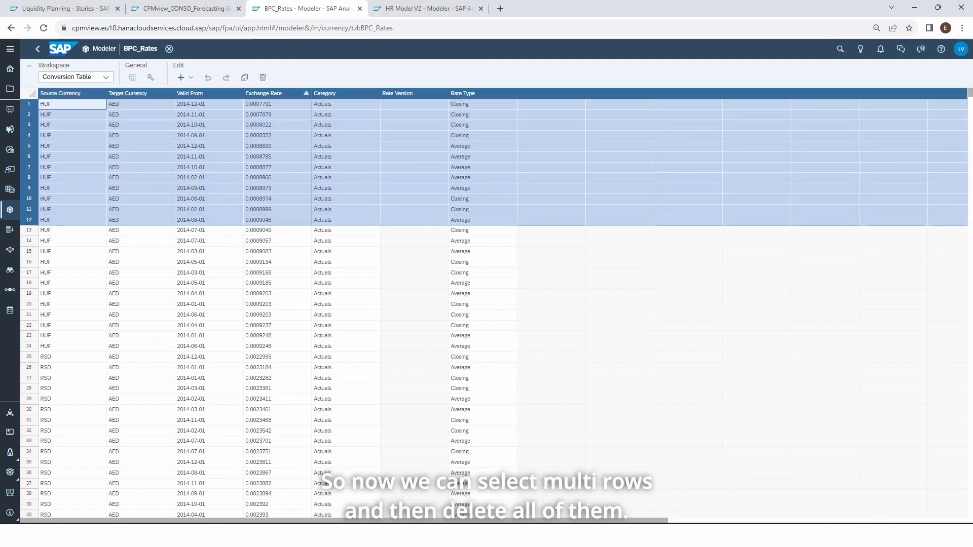
click(619, 325)
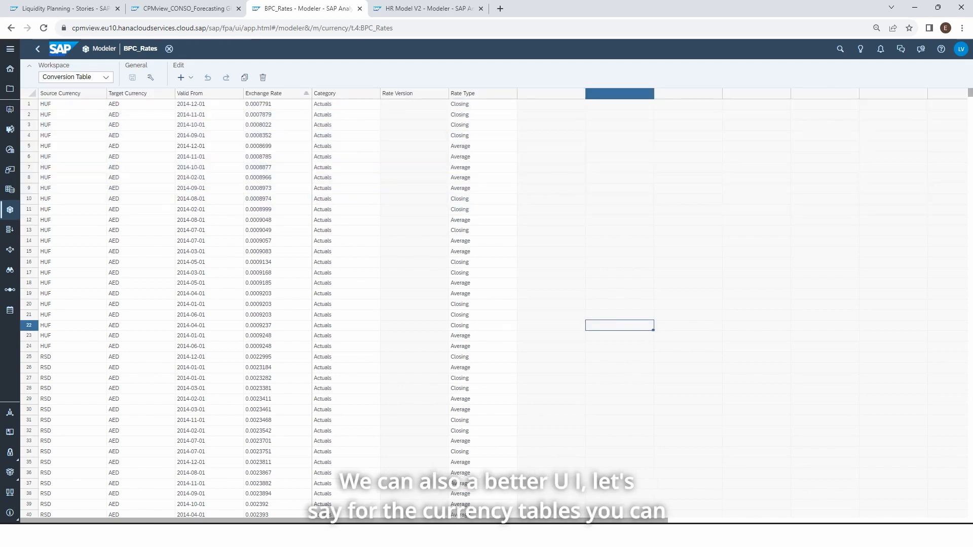
- Sort the conversion table by Category in descending order and view the filter options of the Category and Valid From columns
click(346, 93)
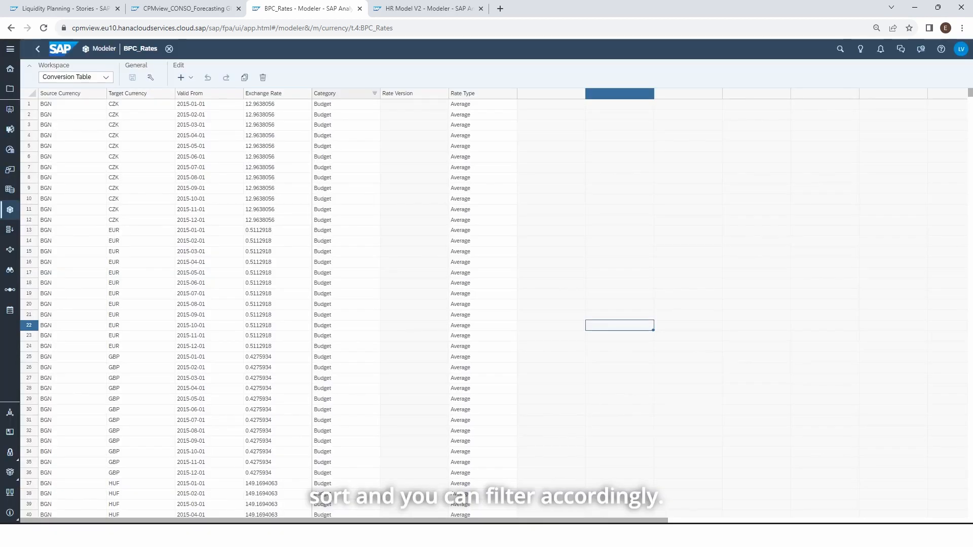
click(346, 93)
mouse_move(389, 110)
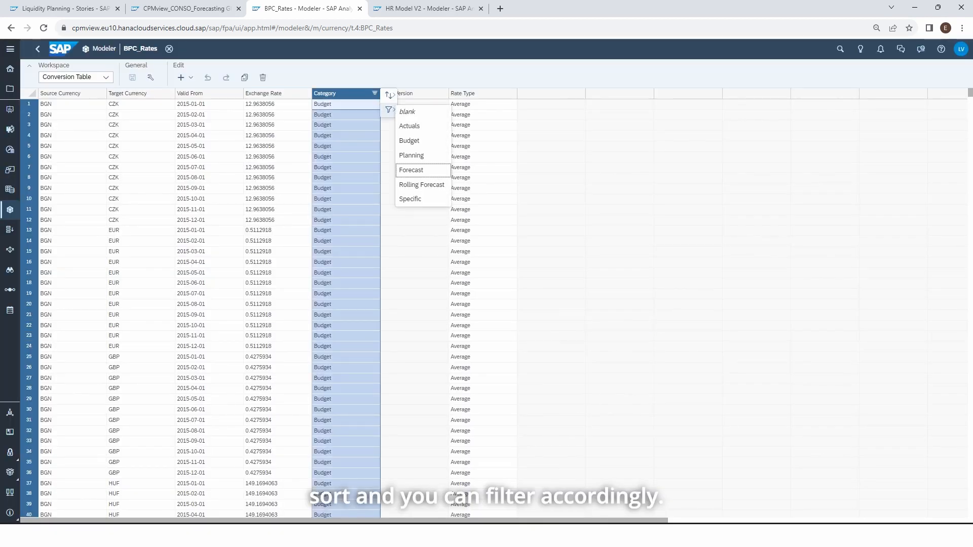
click(237, 93)
mouse_move(252, 110)
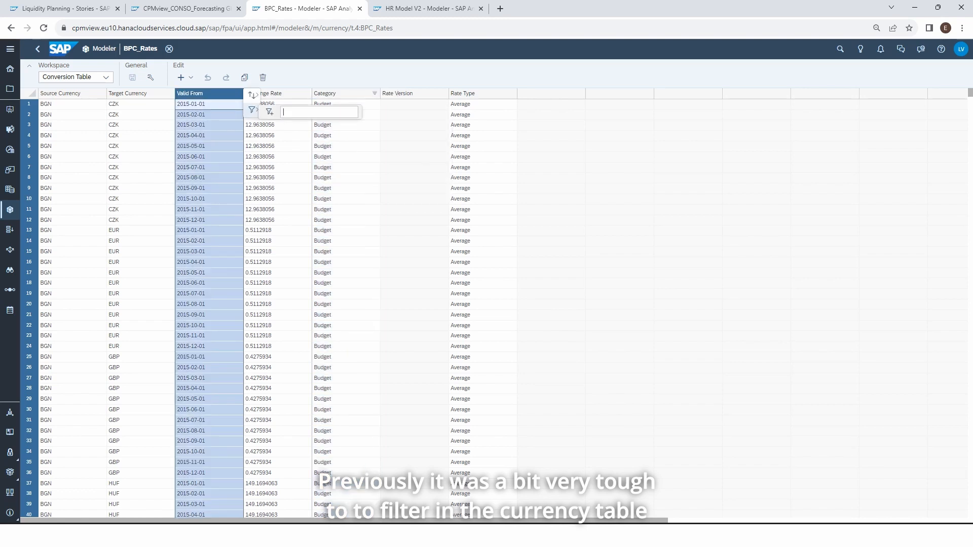
click(619, 178)
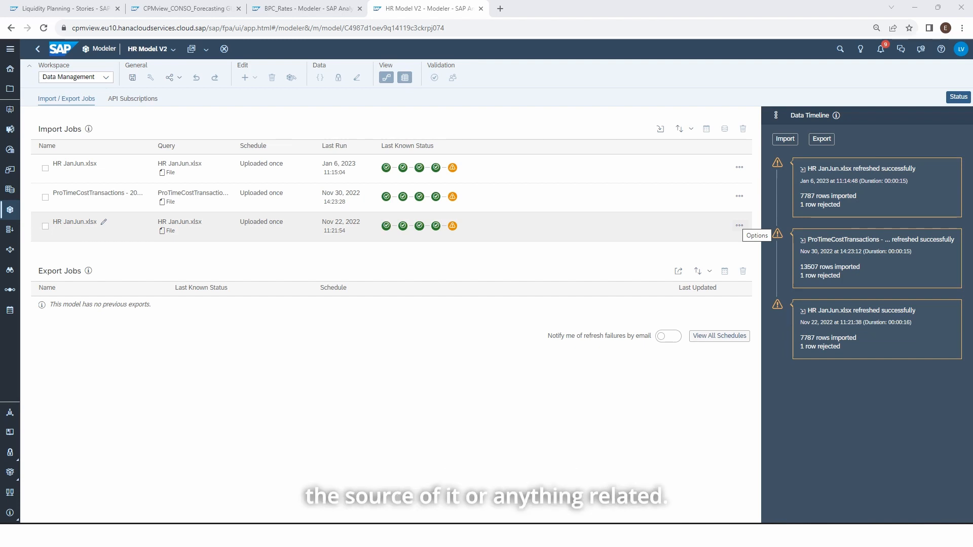
- Open the options of HR Model V2's HR JanJun.xlsx import job last run on Nov 22, 2022
click(739, 226)
mouse_move(745, 239)
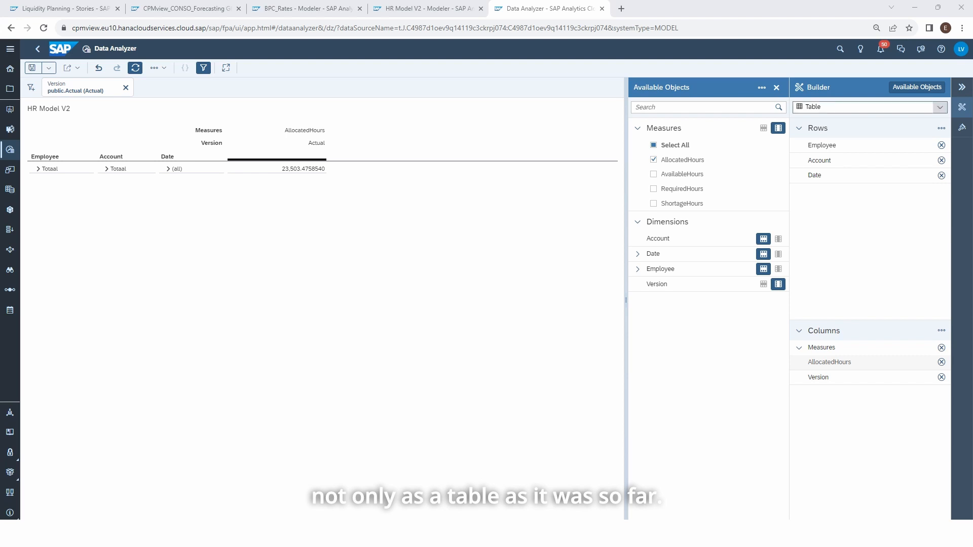
- Try a pie chart for HR Model V2's AllocatedHours, change it to a donut chart and open the styling settings
click(940, 107)
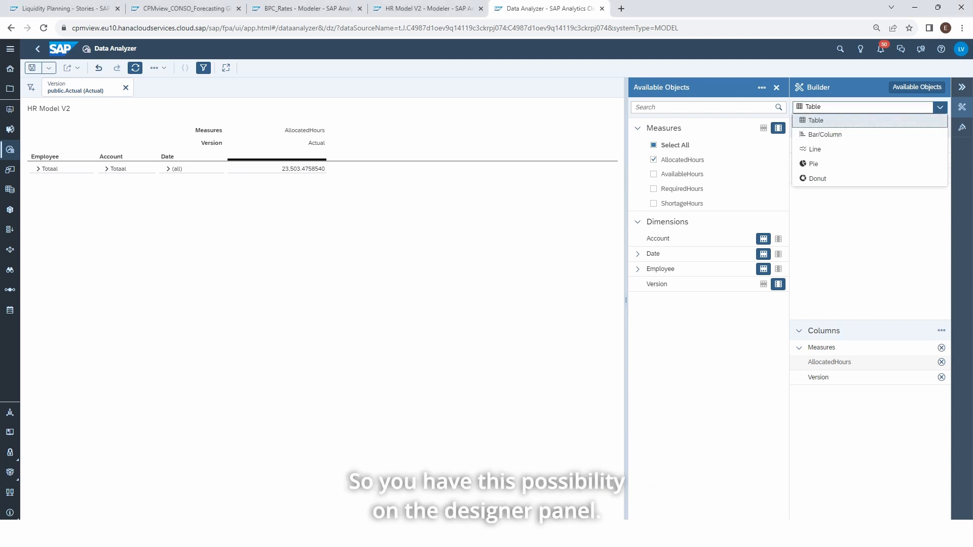
click(813, 164)
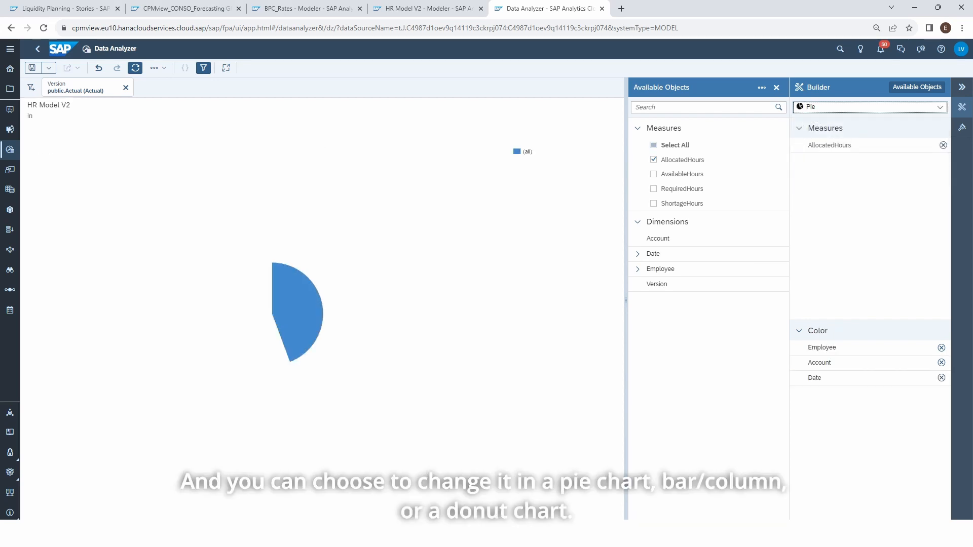
click(940, 106)
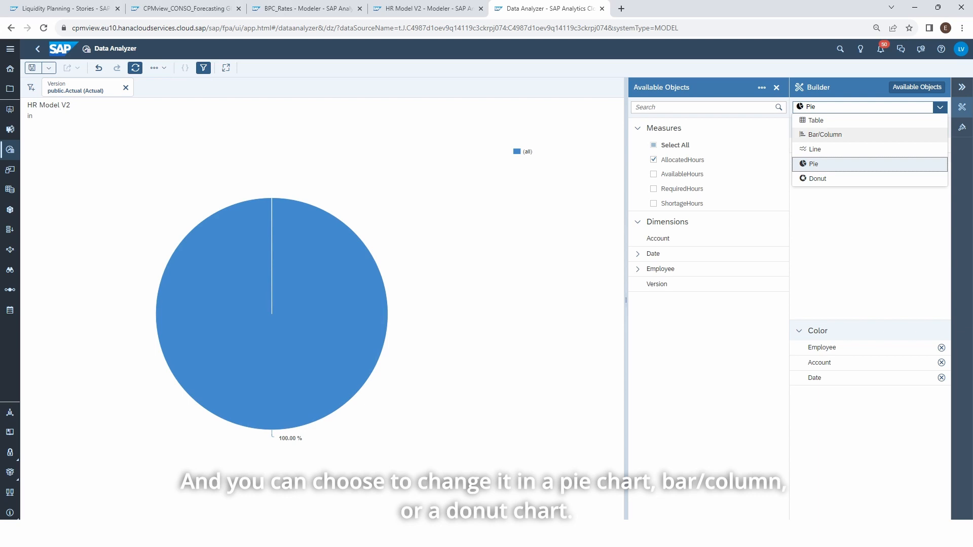
click(818, 179)
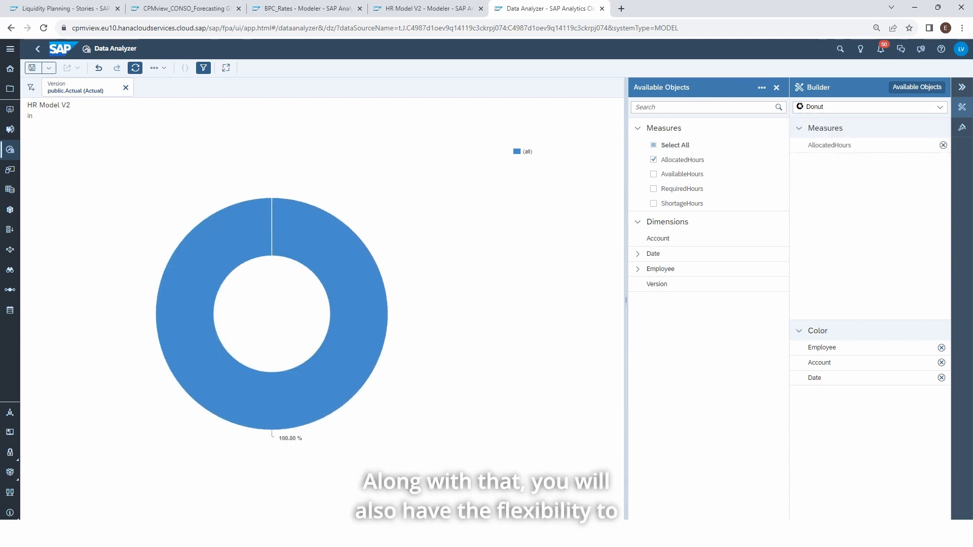
click(962, 128)
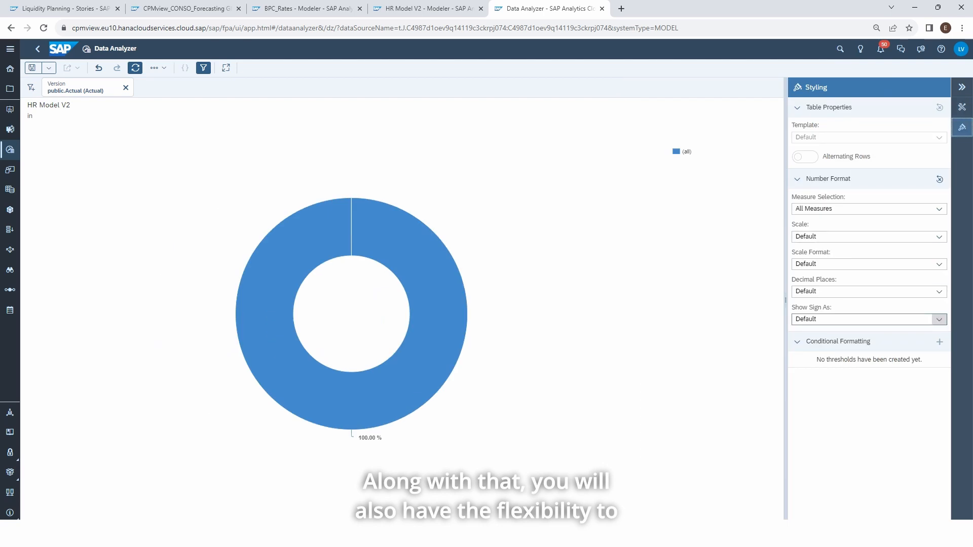